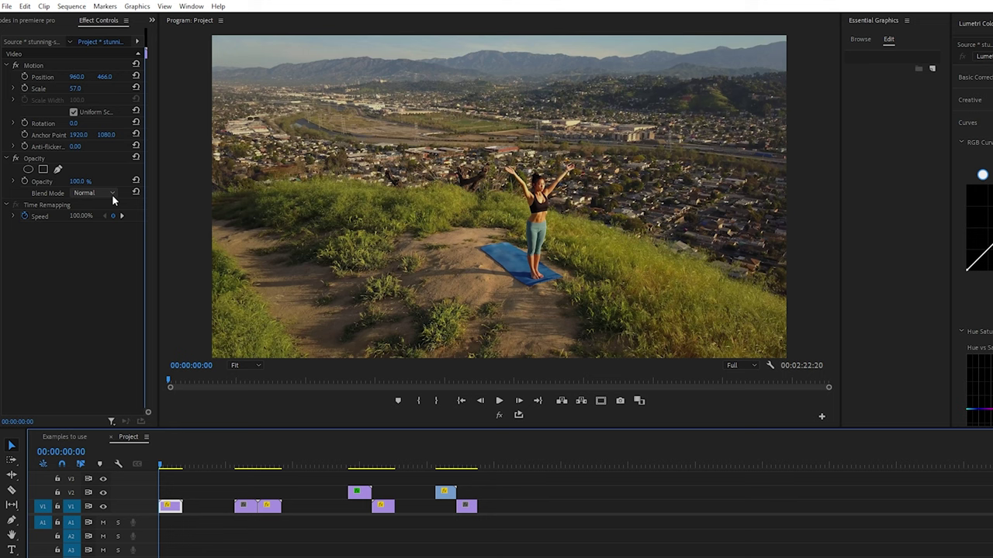
Step: Browse the yoga clip's Opacity blend modes and close the list, leaving it at Normal
{"action": "left_click", "coordinate": [113, 193]}
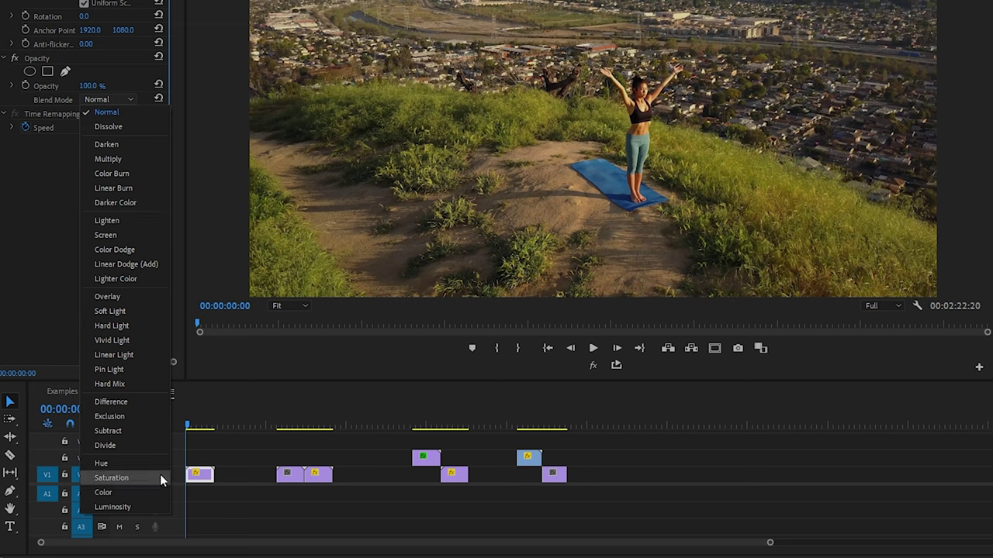
{"action": "left_click", "coordinate": [21, 287]}
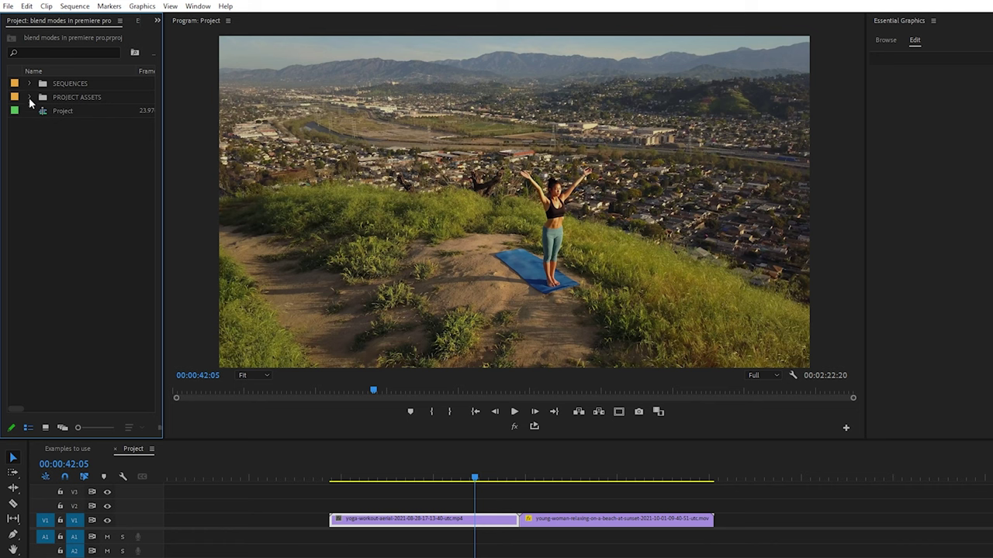
Step: Place S7-LightLeak5.mp4 and S7-LightLeak7.mp4 on V2 above the yoga and beach clips, then select the first leak
{"action": "left_click", "coordinate": [29, 97]}
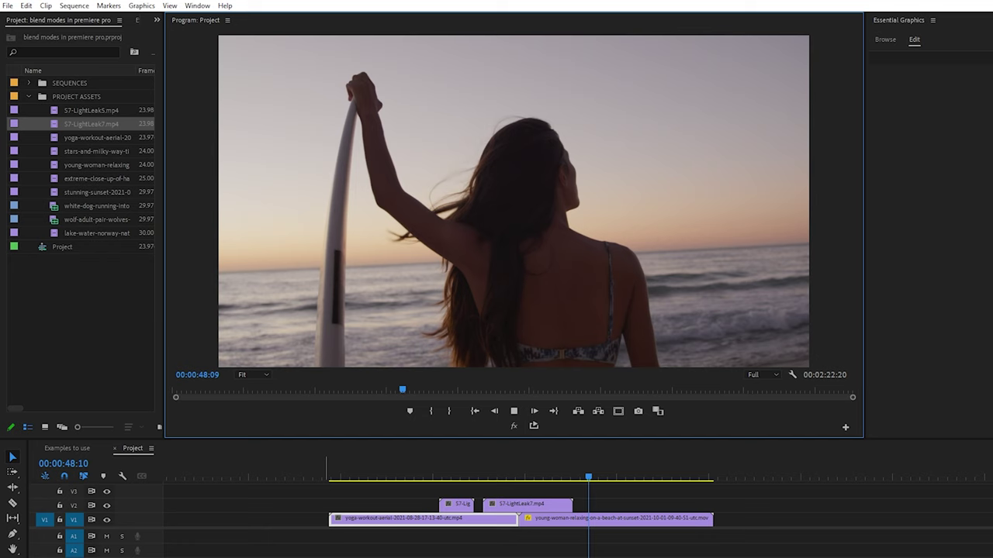
{"action": "left_click", "coordinate": [616, 519]}
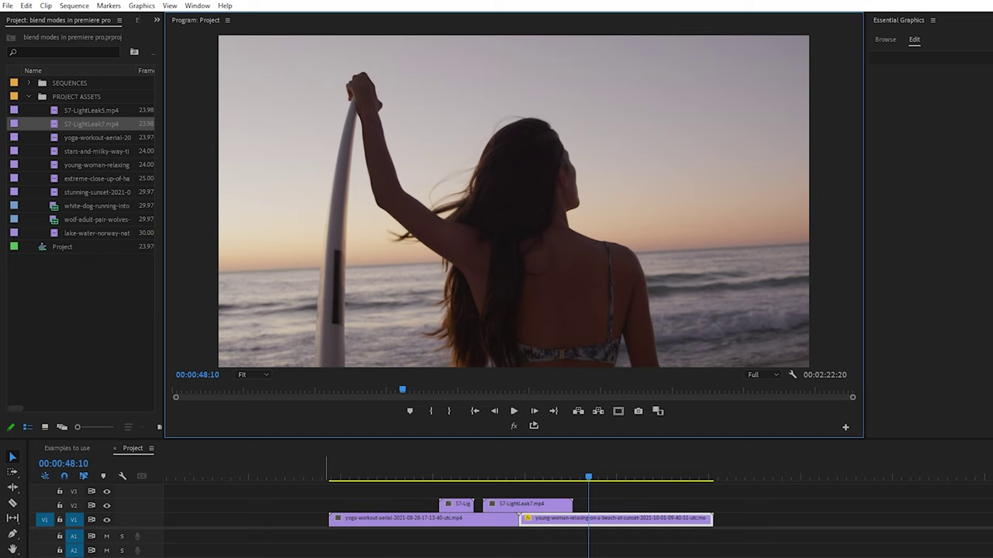
{"action": "left_click", "coordinate": [455, 471]}
{"action": "left_click", "coordinate": [456, 519]}
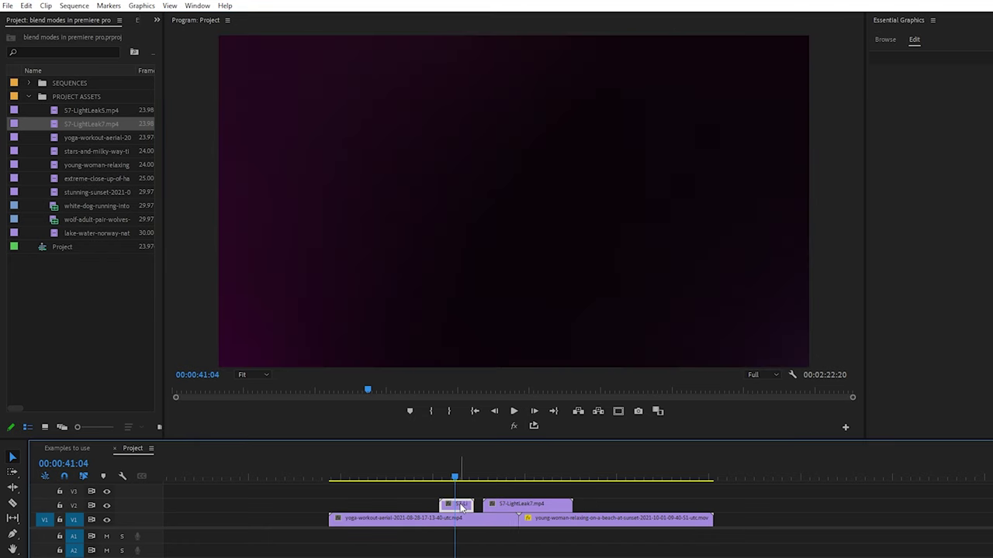
Step: Set the first light leak's blend mode to Screen and select the second leak
{"action": "left_click", "coordinate": [139, 22]}
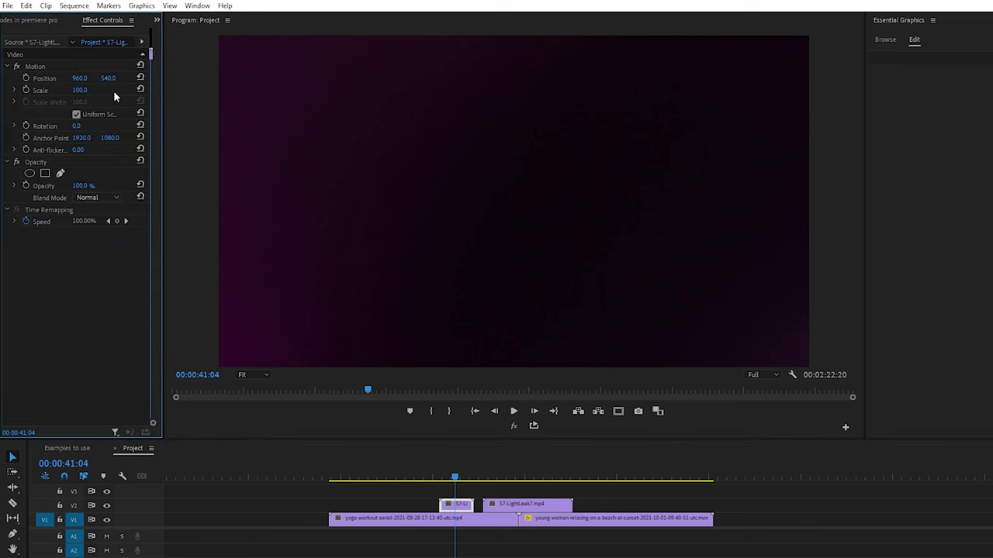
{"action": "left_click", "coordinate": [110, 200]}
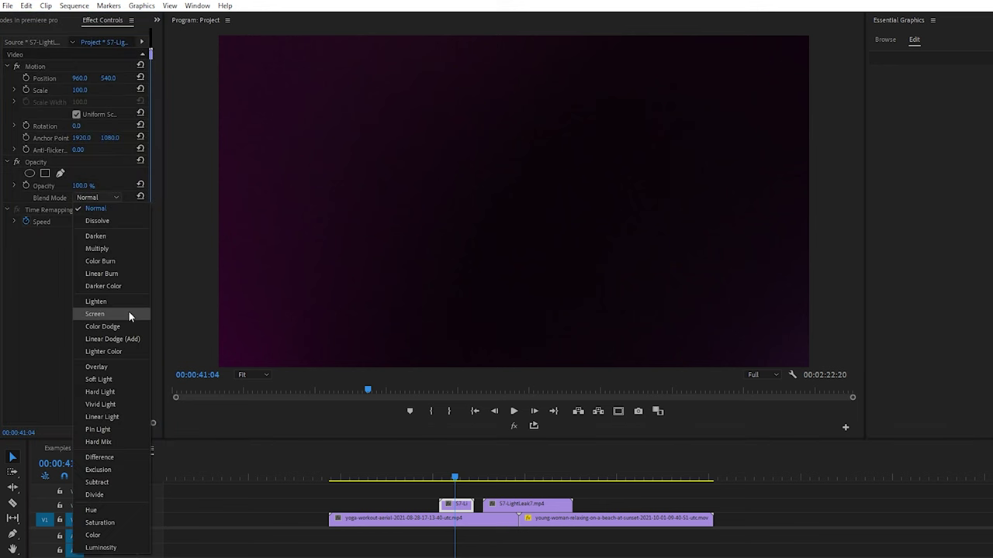
{"action": "left_click", "coordinate": [94, 314]}
{"action": "left_click", "coordinate": [515, 507]}
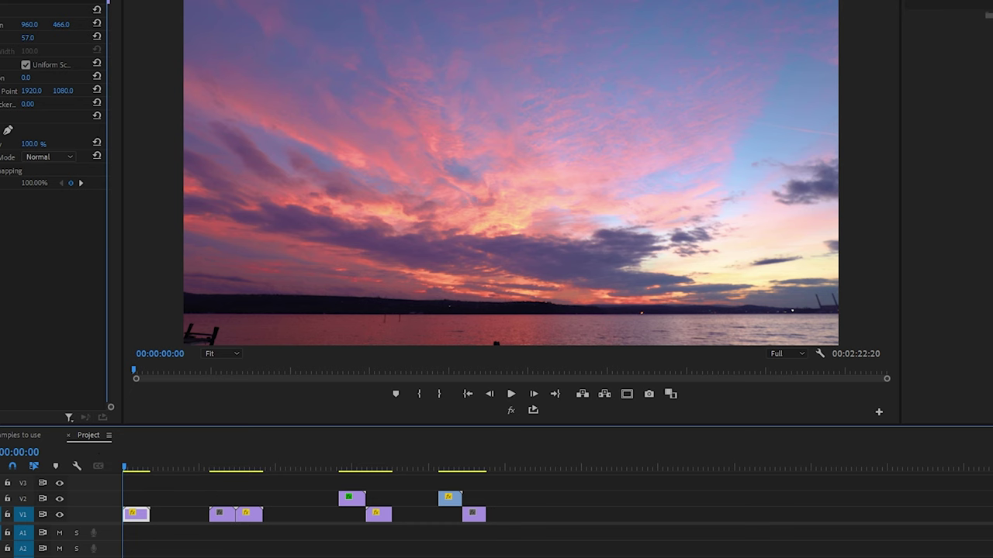
Step: Add a CREATE title over the sunset at size 439, centred horizontally and vertically
{"action": "left_click", "coordinate": [334, 183]}
{"action": "type", "text": "CREATE"}
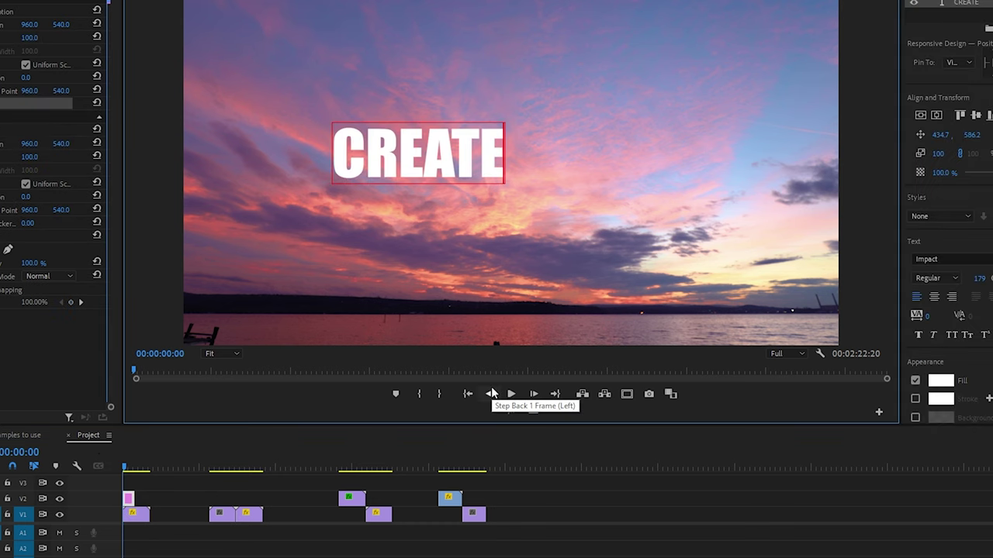
{"action": "key", "text": "ctrl+a"}
{"action": "left_click_drag", "start_coordinate": [951, 278], "coordinate": [967, 284]}
{"action": "left_click", "coordinate": [862, 117]}
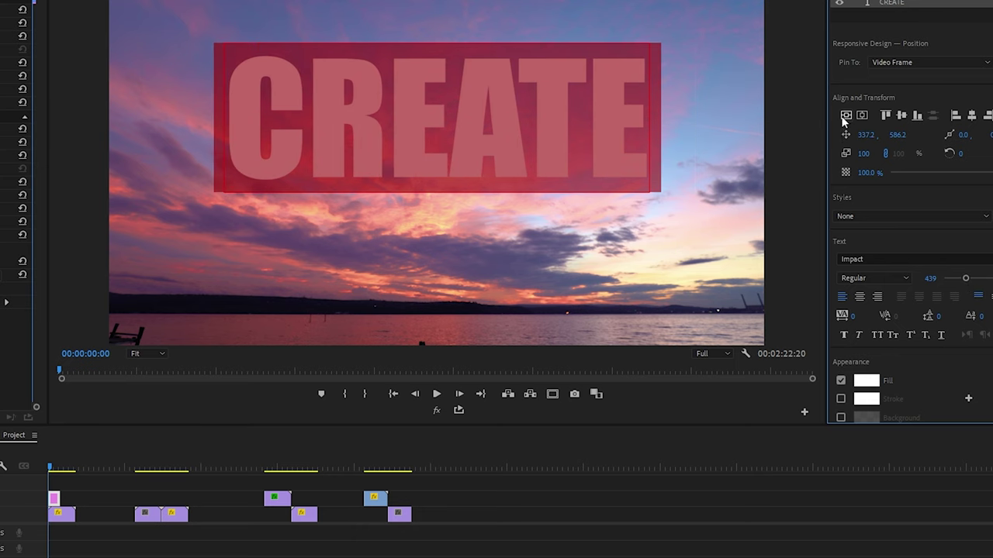
{"action": "left_click", "coordinate": [845, 117]}
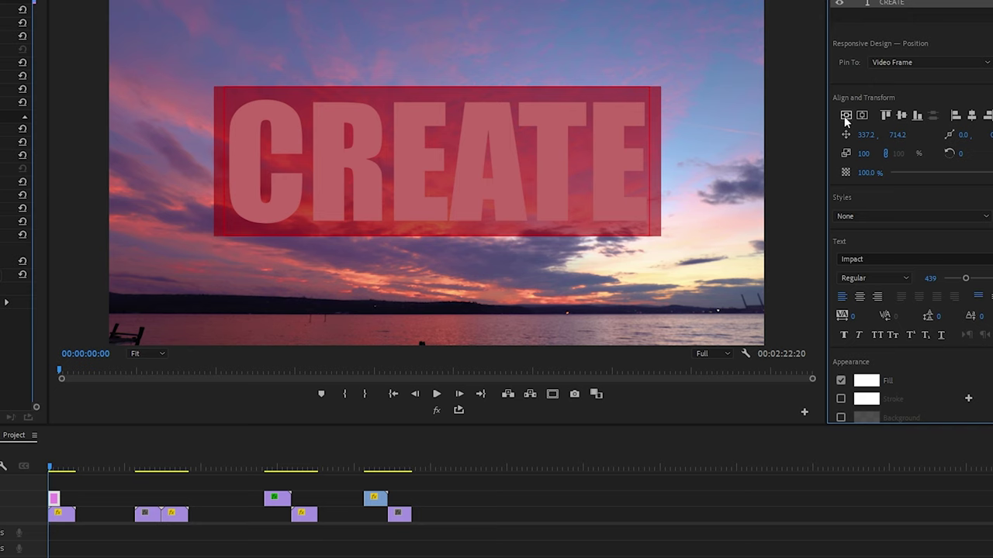
Step: Play back the titled sunset clip and bring up the CREATE title's blend mode list
{"action": "left_click", "coordinate": [66, 541]}
{"action": "key", "text": "space"}
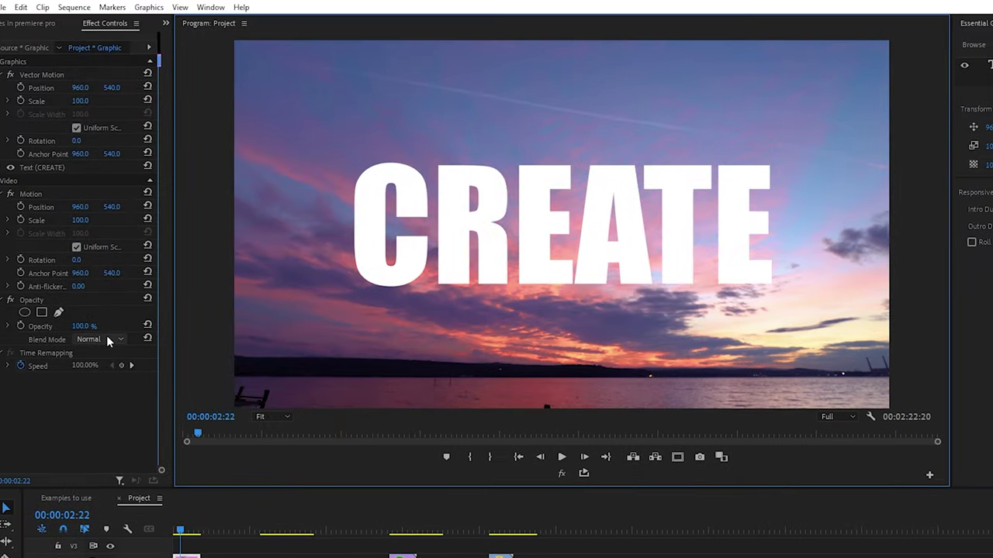
{"action": "left_click", "coordinate": [112, 338]}
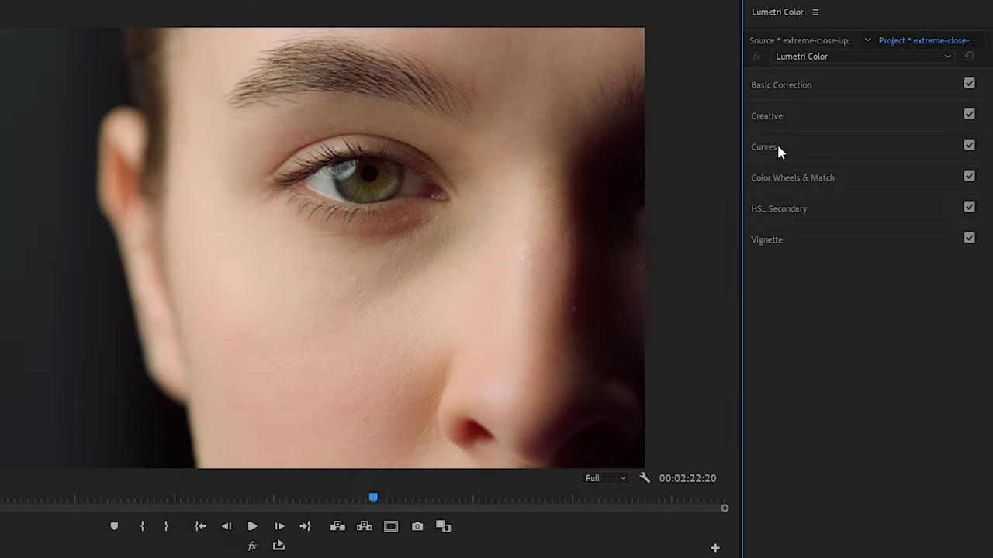
Step: Bend the face clip's RGB curve into a steep S, pulling shadows down and highlights up
{"action": "left_click", "coordinate": [779, 146]}
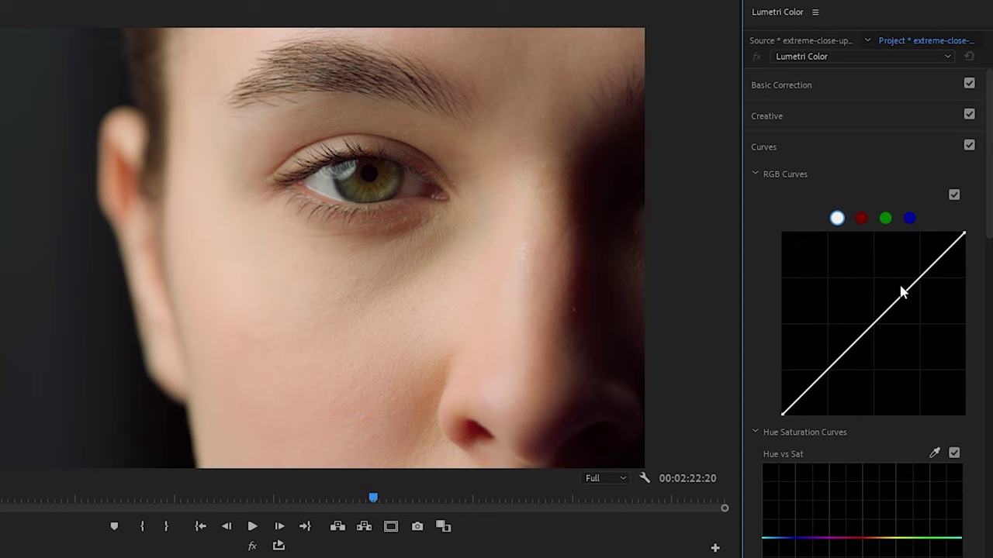
{"action": "left_click", "coordinate": [921, 280]}
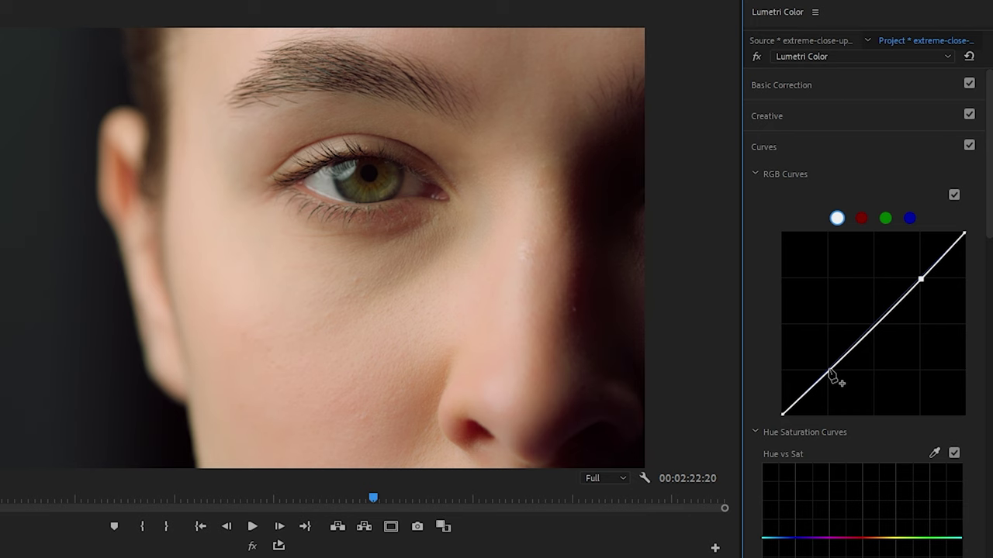
{"action": "left_click", "coordinate": [829, 372]}
{"action": "left_click_drag", "start_coordinate": [829, 373], "coordinate": [837, 413]}
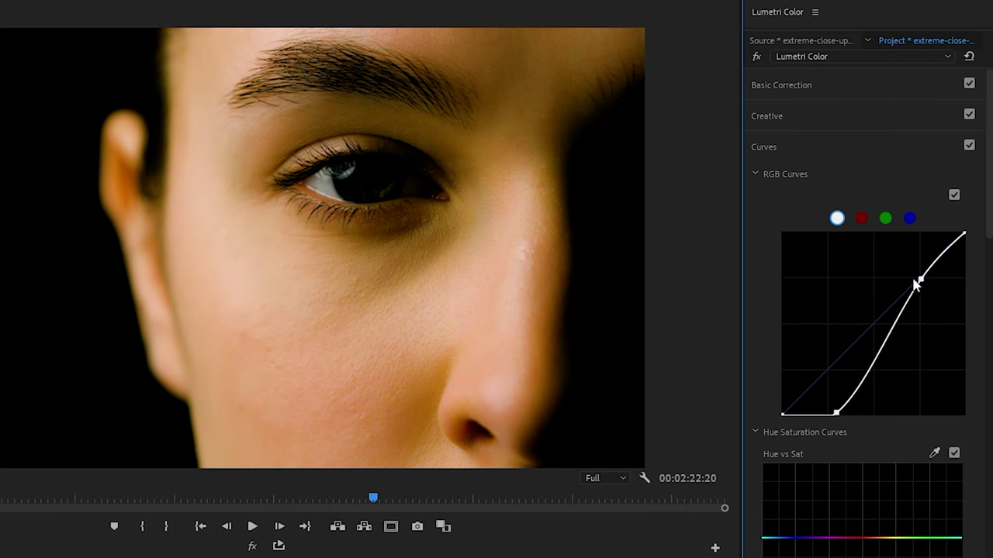
{"action": "left_click_drag", "start_coordinate": [920, 280], "coordinate": [910, 237]}
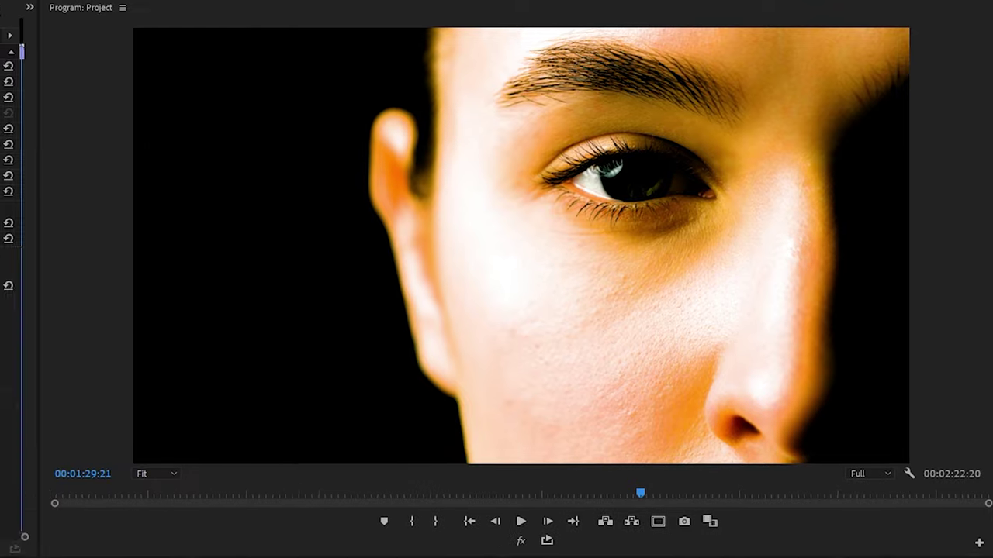
Step: Set the face close-up's blend mode to Multiply and preview the mountain double exposure
{"action": "left_click", "coordinate": [146, 239]}
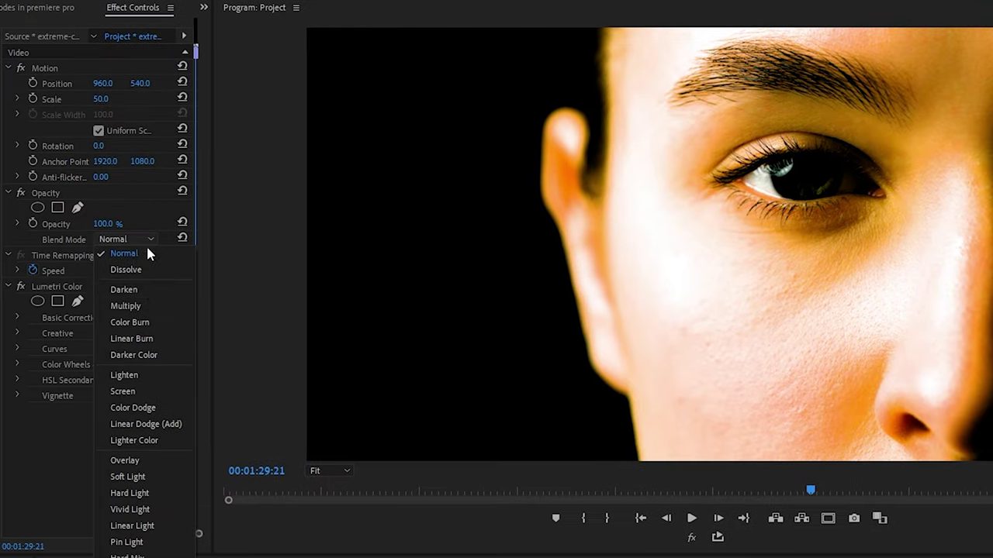
{"action": "left_click", "coordinate": [149, 308]}
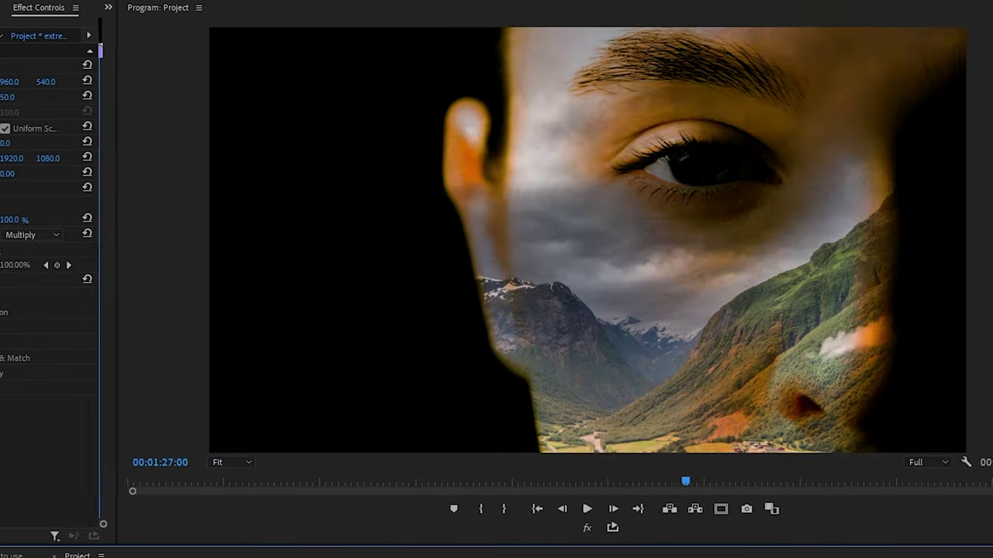
{"action": "key", "text": "space"}
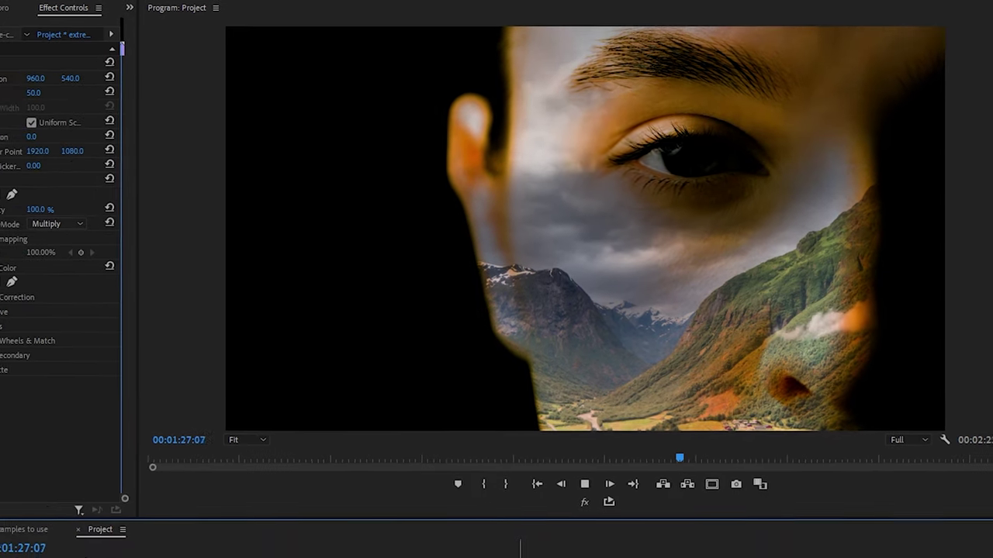
{"action": "key", "text": "Up"}
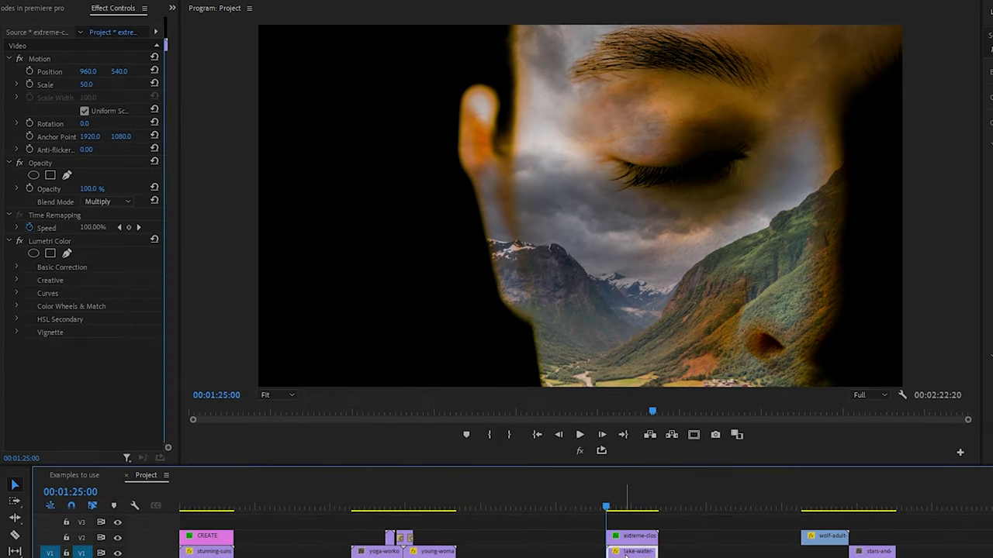
Step: Keyframe the lake-water landscape's Scale to 145
{"action": "left_click", "coordinate": [626, 552]}
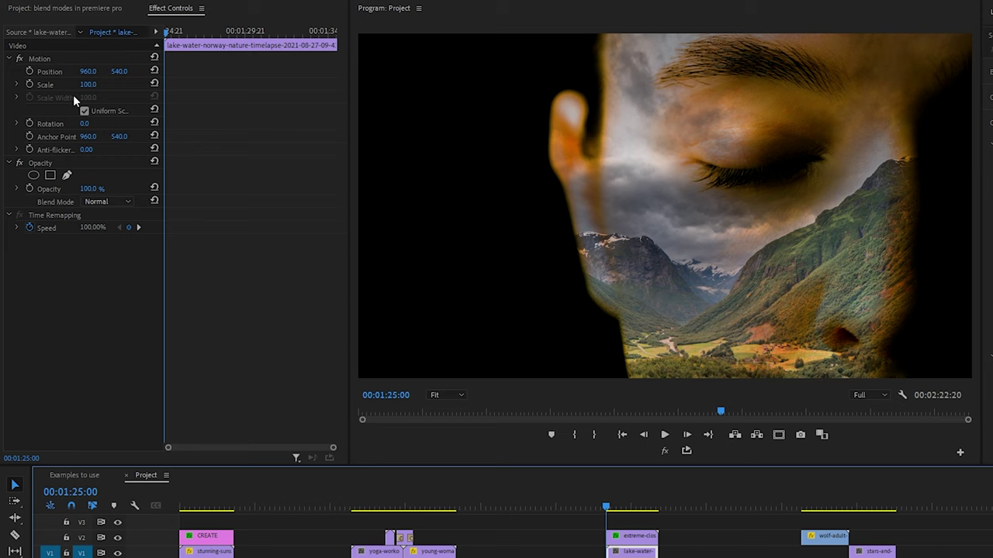
{"action": "left_click", "coordinate": [30, 84]}
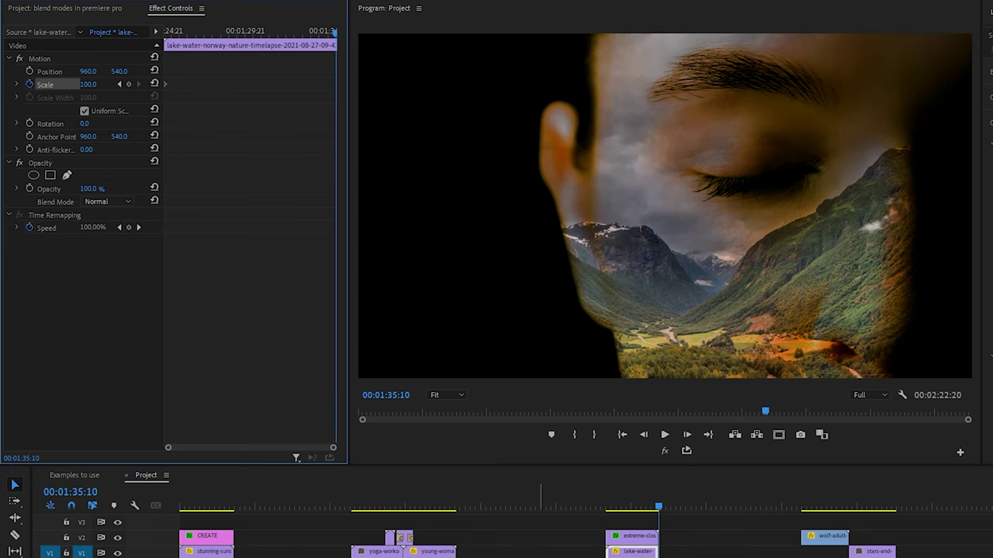
{"action": "left_click", "coordinate": [88, 84]}
{"action": "type", "text": "145"}
{"action": "key", "text": "Return"}
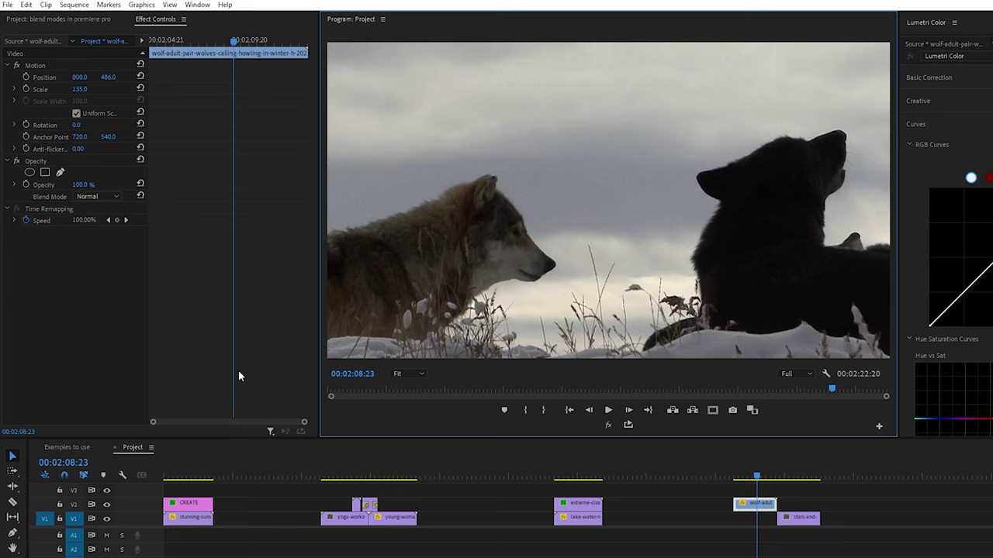
Step: Set the wolf clip's blend mode to Screen and preview it over the starry footage
{"action": "key", "text": "Up"}
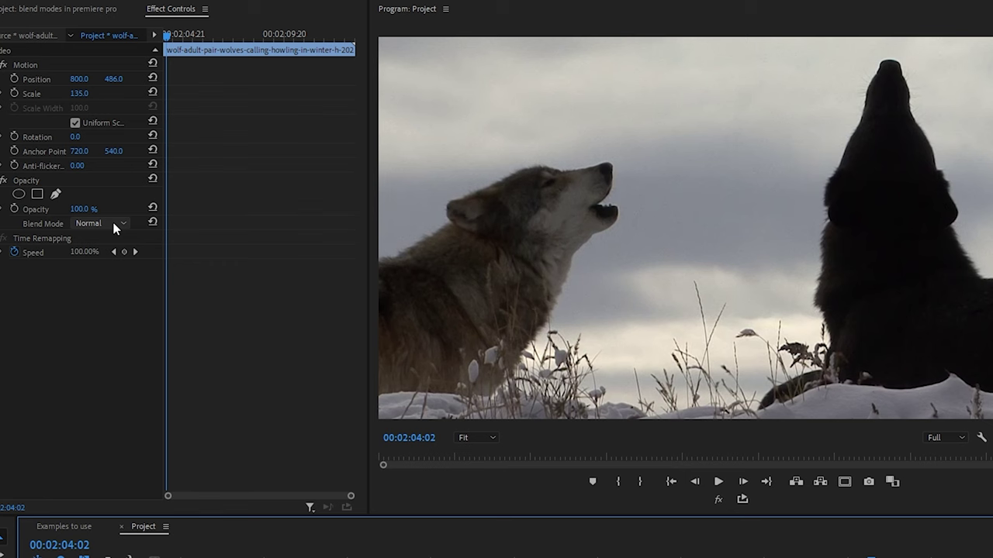
{"action": "left_click", "coordinate": [85, 203]}
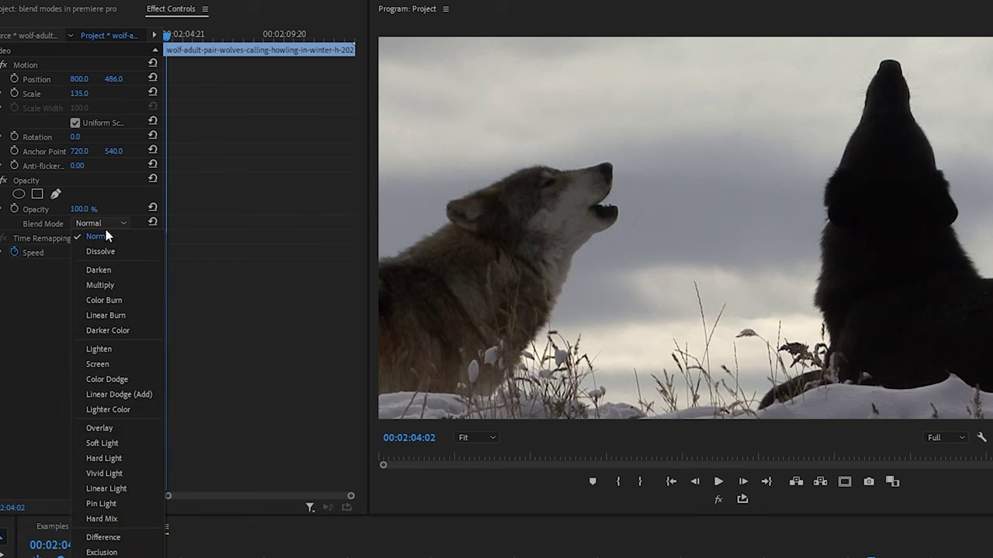
{"action": "left_click", "coordinate": [105, 369]}
{"action": "key", "text": "space"}
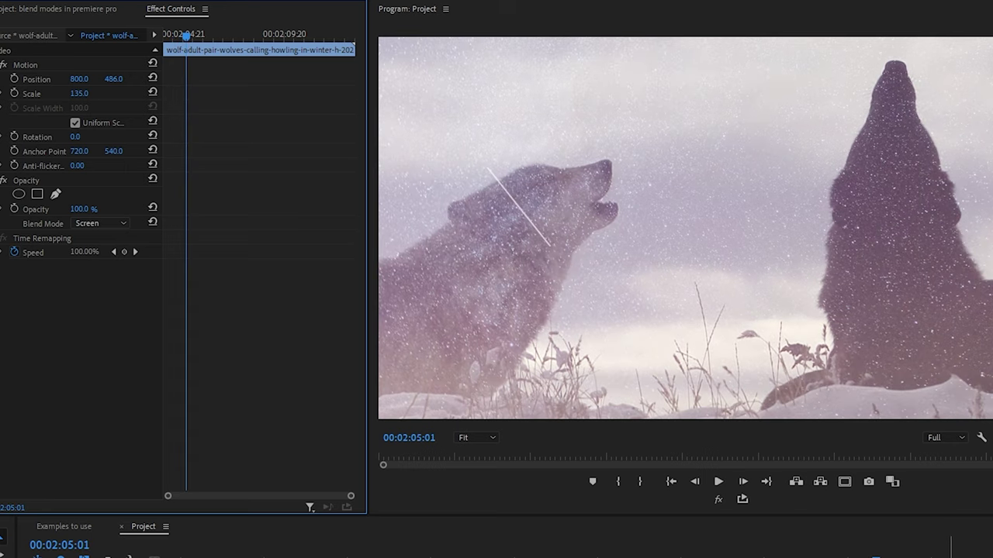
{"action": "key", "text": "space"}
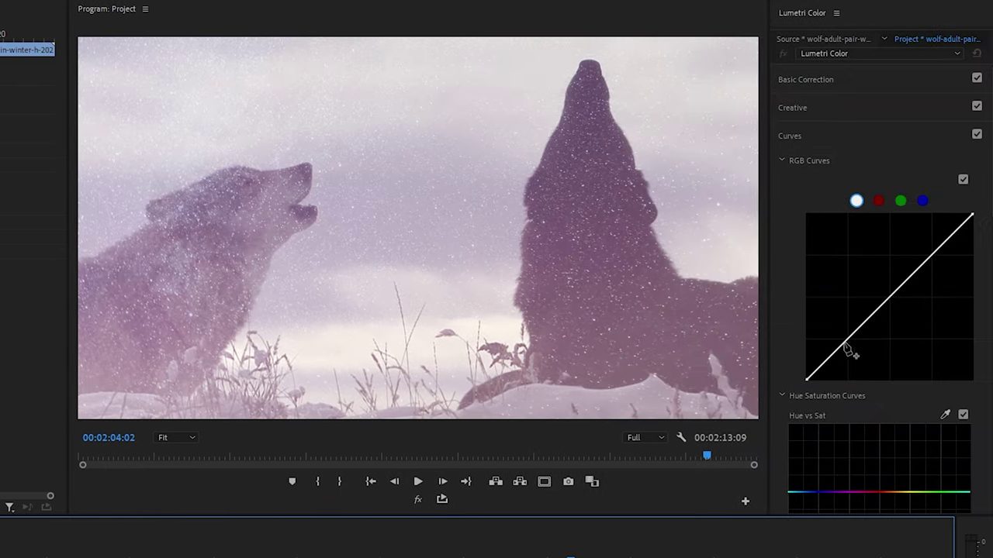
Step: Drag the wolf clip's RGB curve into a steep S, brightening highlights and crushing shadows
{"action": "left_click", "coordinate": [848, 340]}
{"action": "left_click_drag", "start_coordinate": [930, 256], "coordinate": [934, 215]}
{"action": "left_click_drag", "start_coordinate": [849, 344], "coordinate": [857, 396]}
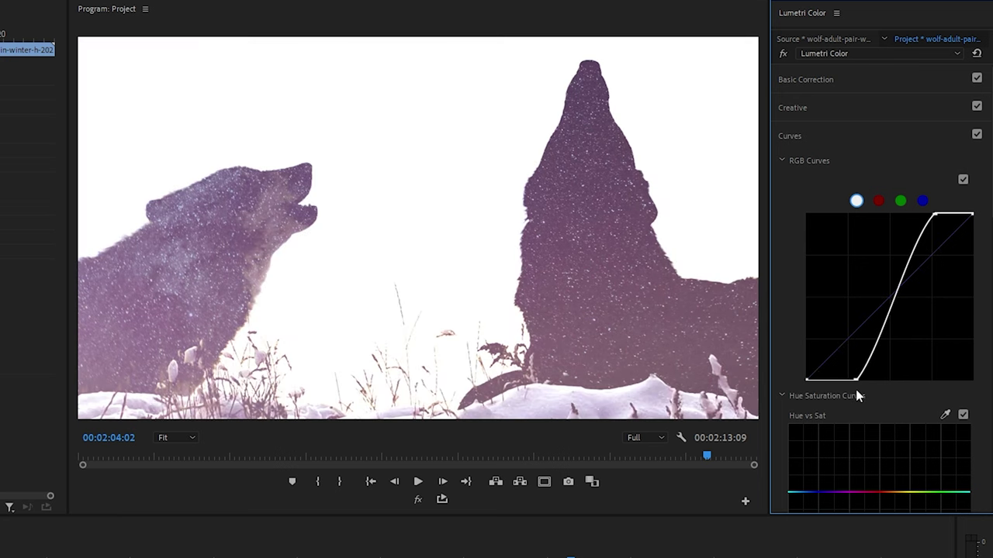